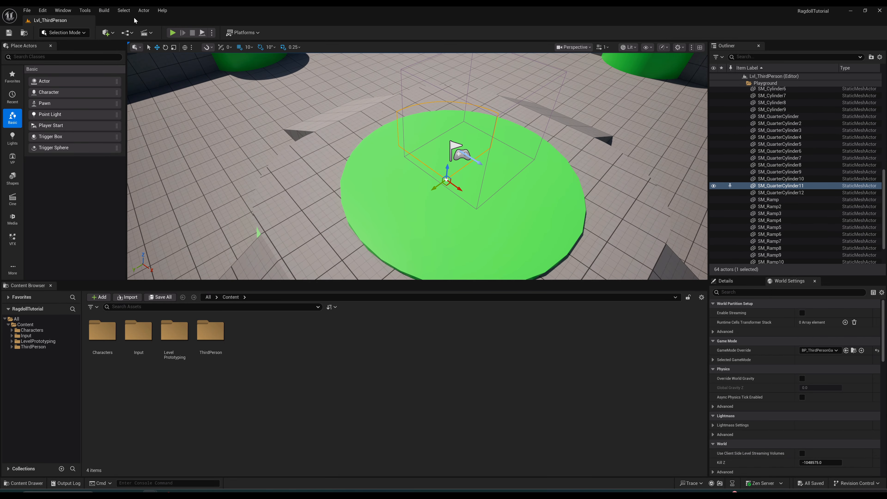
# Playtest the third-person level in the viewport by running and jumping with the character, and stop the session.
pyautogui.press('Escape')
pyautogui.press('w')
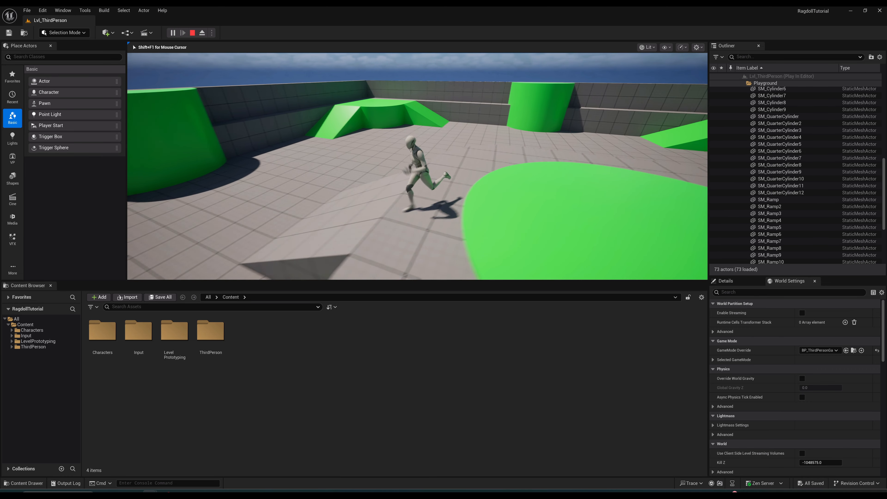
pyautogui.press('w')
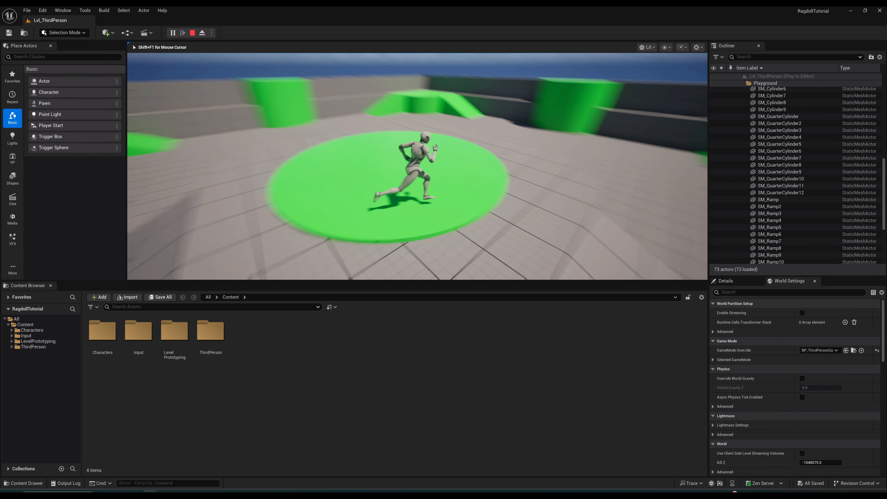
pyautogui.press('space')
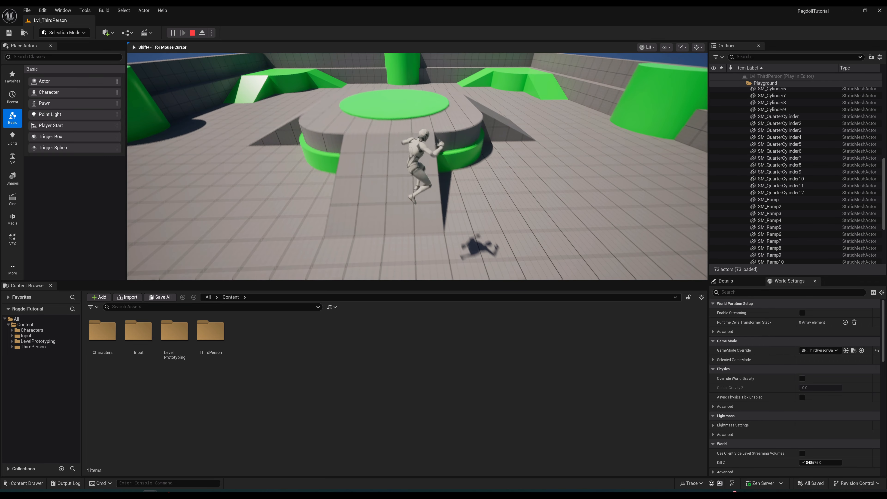
pyautogui.press('w')
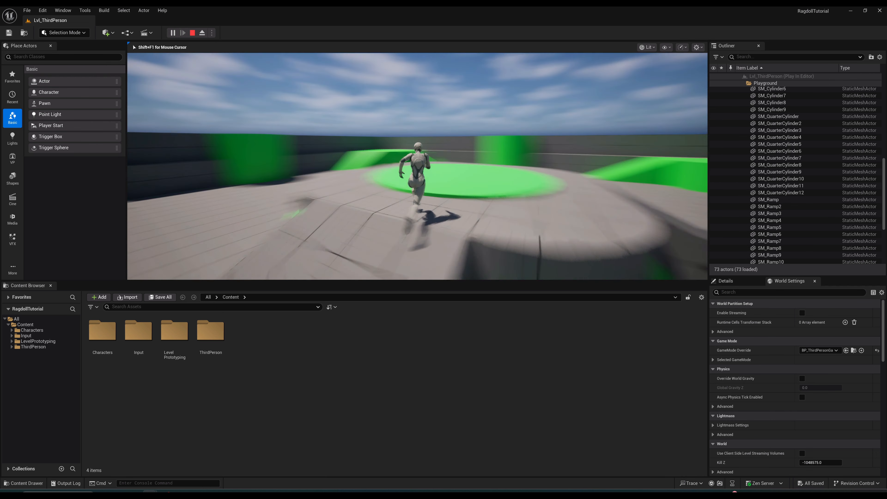
pyautogui.press('Escape')
# Play the level in a new editor window (PIE), move the character briefly, and stop the session.
pyautogui.click(212, 32)
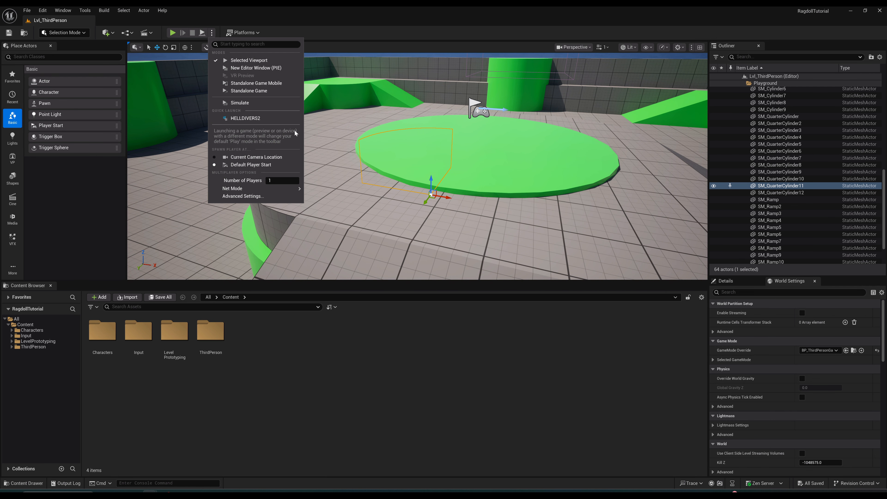
pyautogui.click(260, 68)
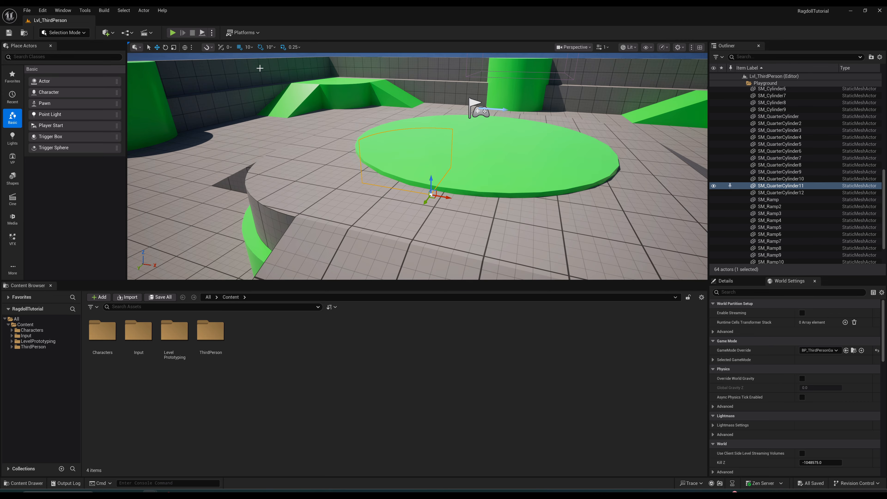
pyautogui.doubleClick(464, 170)
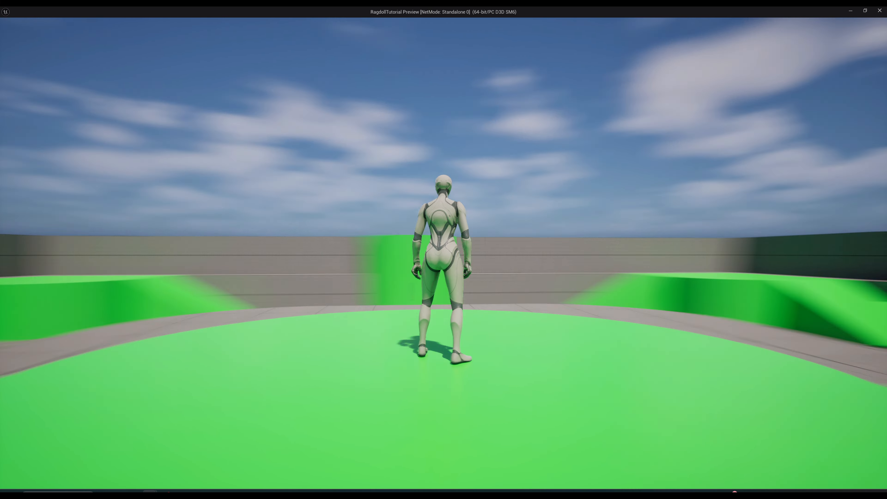
pyautogui.press('a')
pyautogui.press('Escape')
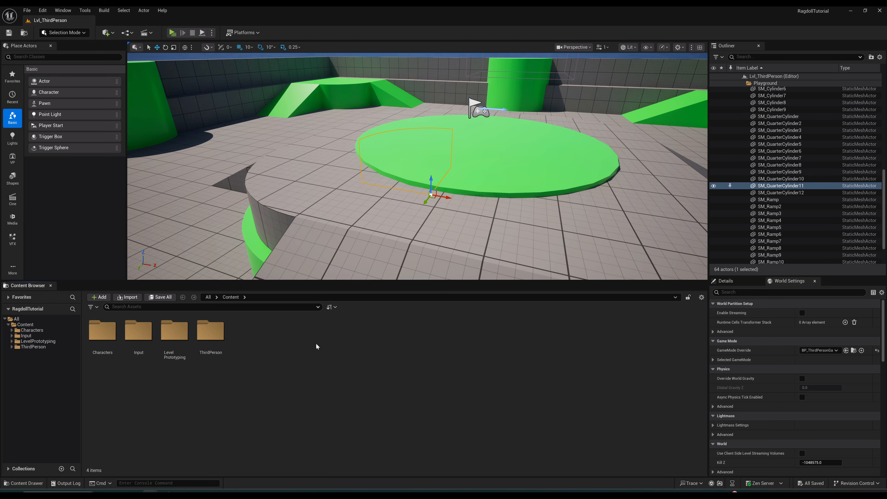
# Create a folder named Main in the Content folder.
pyautogui.rightClick(339, 395)
pyautogui.click(361, 157)
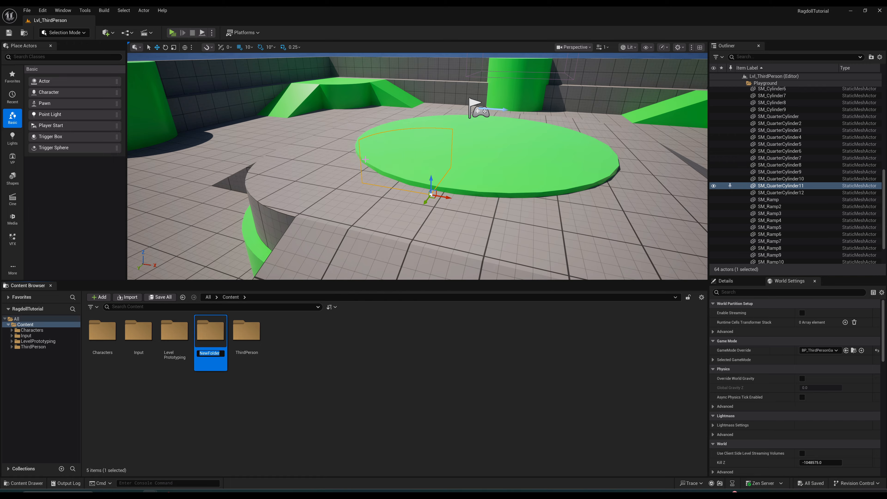
pyautogui.write('Main')
pyautogui.press('Return')
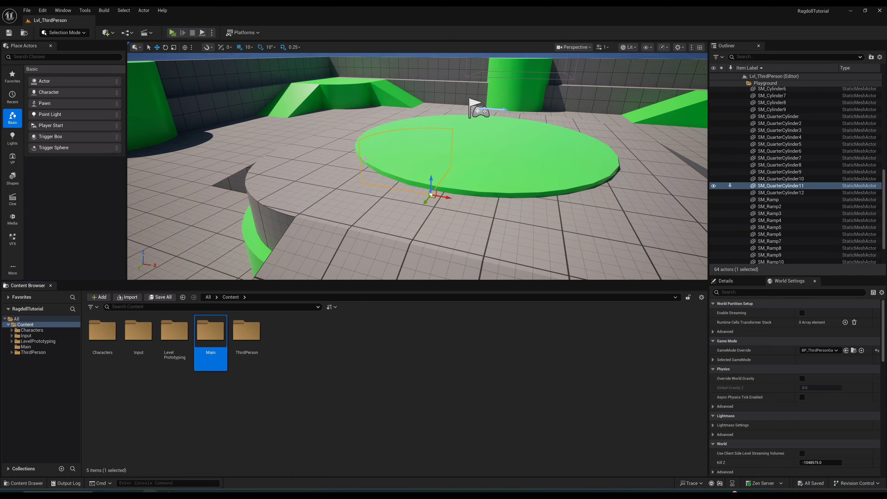
# Rename the Main folder to _Main and return to the Content folder after opening it.
pyautogui.press('F2')
pyautogui.press('Left')
pyautogui.write('_')
pyautogui.press('Return')
pyautogui.press('Return')
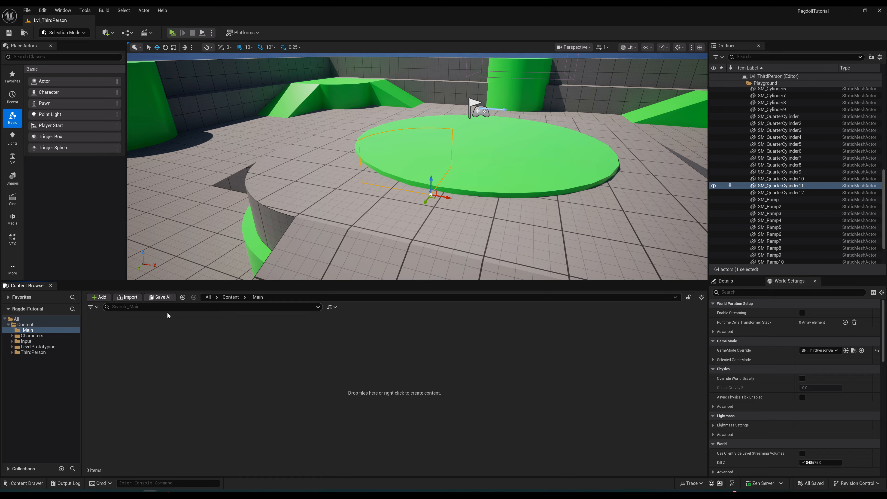
pyautogui.click(231, 297)
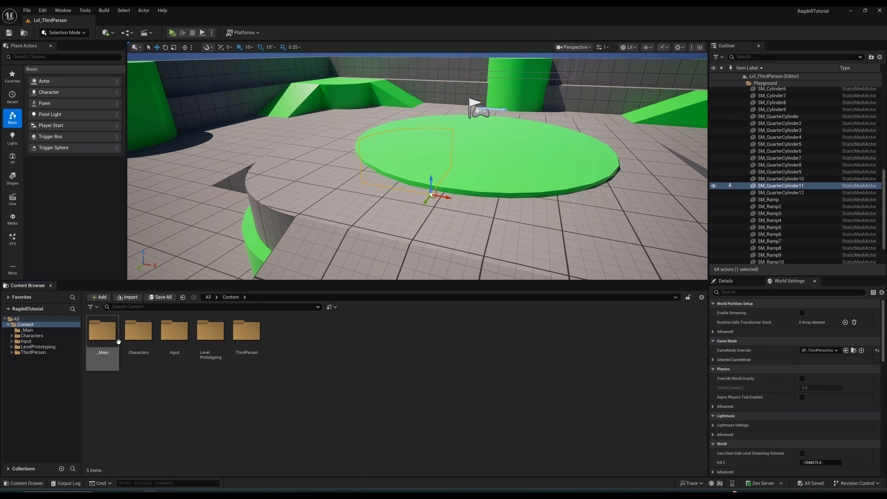
# Create a folder named Modules inside _Main.
pyautogui.doubleClick(105, 341)
pyautogui.rightClick(184, 363)
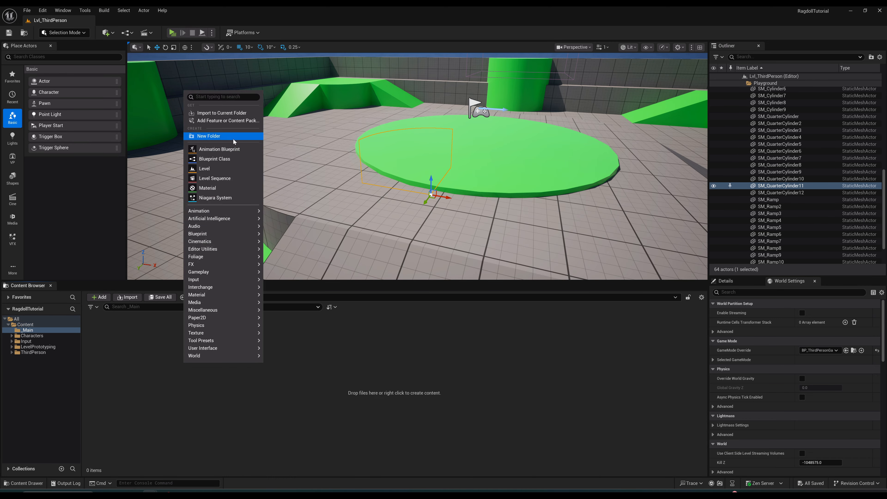
pyautogui.click(208, 136)
pyautogui.write('Modules')
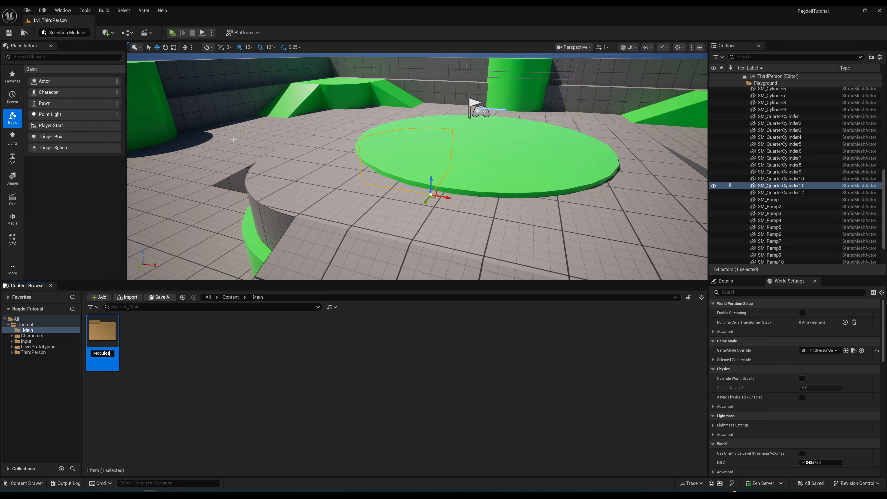
pyautogui.press('Return')
# Create a folder named Ragdoll inside Modules and open it.
pyautogui.doubleClick(105, 331)
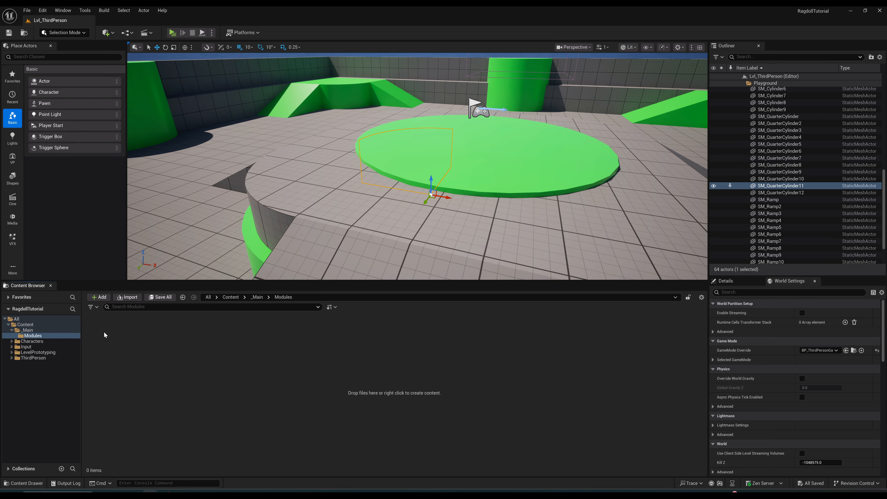
pyautogui.rightClick(175, 343)
pyautogui.click(196, 118)
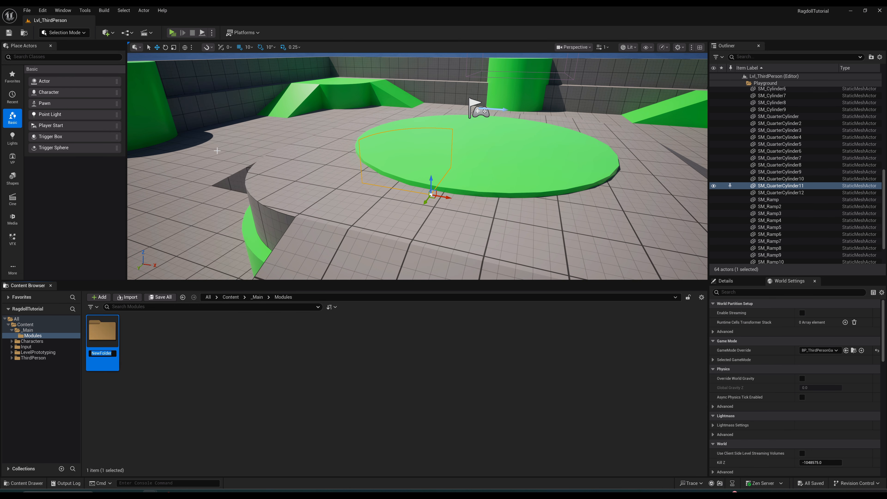
pyautogui.write('Ragdooll')
pyautogui.press('Return')
pyautogui.press('F2')
pyautogui.write('Ragdoll')
pyautogui.press('Return')
pyautogui.press('Return')
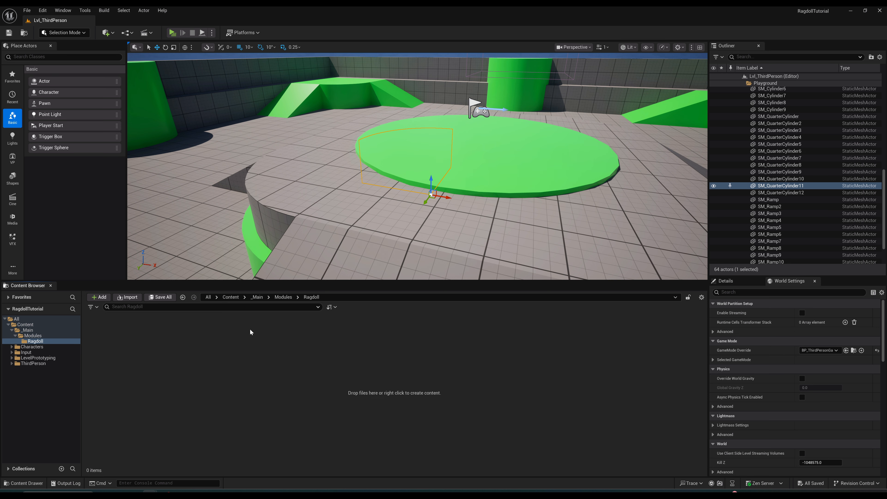
# Import the Begin_Seq and Getup_Seq FBX files as animations only with the SK_Mannequin skeleton into the Ragdoll folder, and save them.
pyautogui.moveTo(149, 491)
pyautogui.moveTo(886, 114)
pyautogui.mouseDown()
pyautogui.moveTo(685, 111)
pyautogui.moveTo(886, 98)
pyautogui.mouseUp()
pyautogui.scroll(-6, 386, 231)
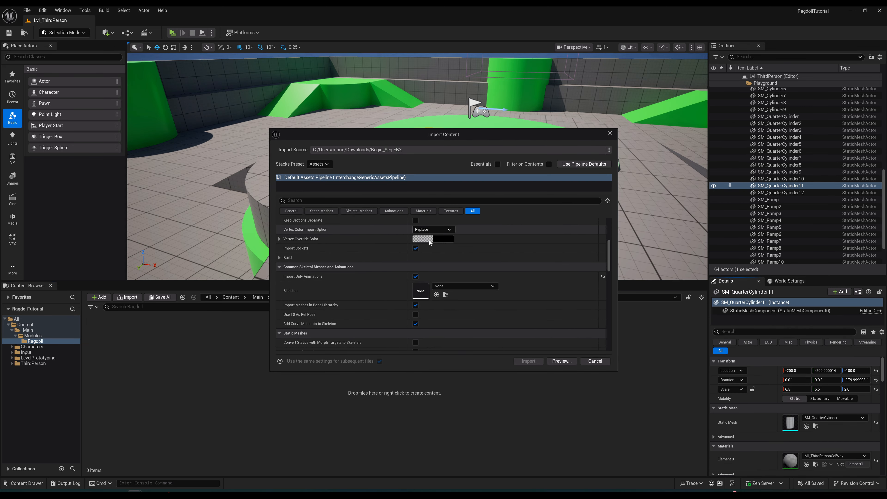
pyautogui.click(444, 286)
pyautogui.click(471, 352)
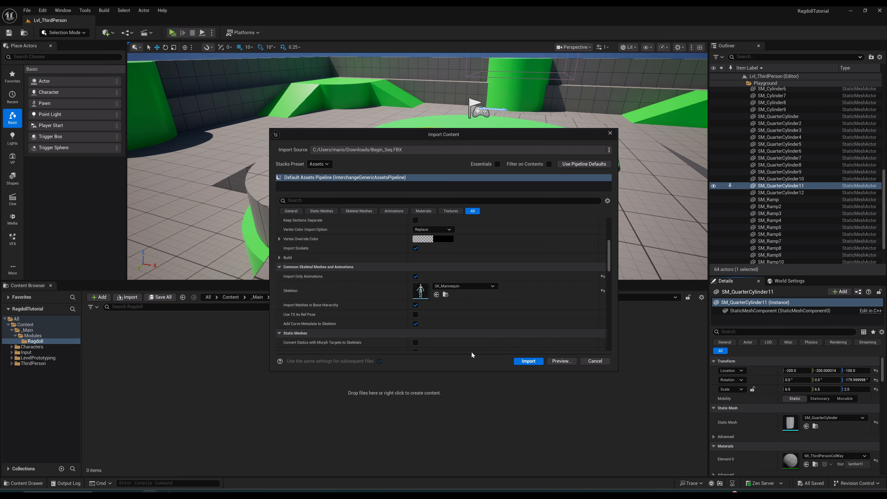
pyautogui.click(528, 361)
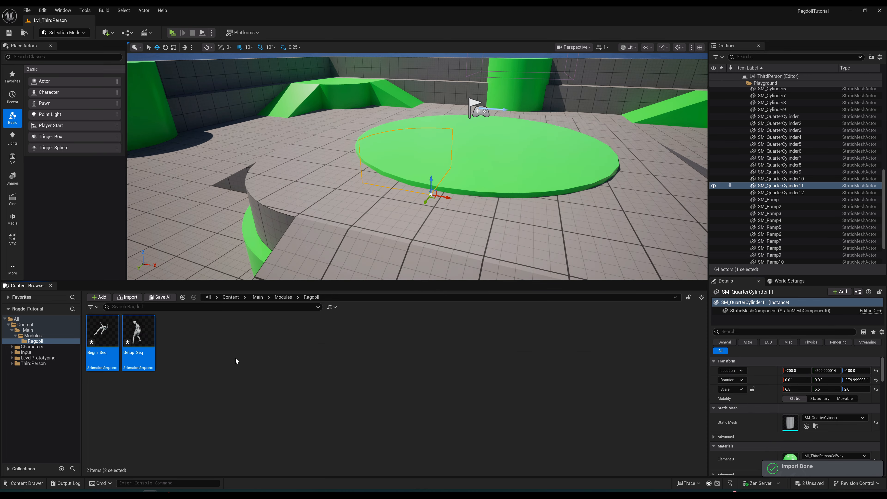
pyautogui.click(162, 297)
pyautogui.click(498, 329)
# Preview the imported Begin_Seq and Getup_Seq animations one after the other, closing each editor.
pyautogui.doubleClick(104, 332)
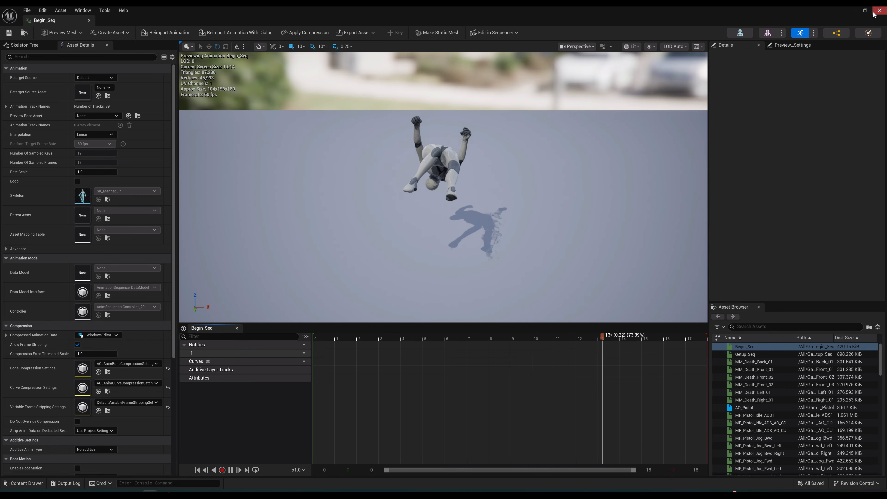
pyautogui.click(880, 10)
pyautogui.doubleClick(149, 329)
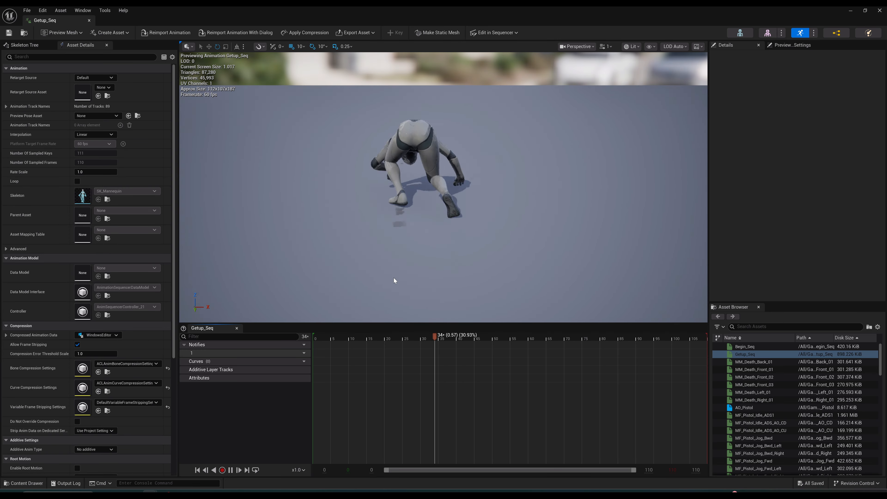
pyautogui.moveTo(507, 212)
pyautogui.mouseDown(button='right')
pyautogui.moveTo(506, 147)
pyautogui.moveTo(506, 201)
pyautogui.mouseUp(button='right')
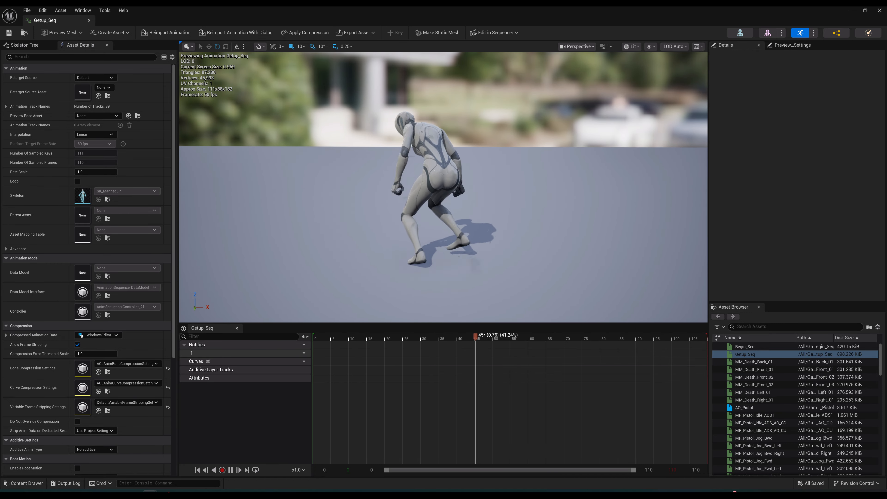
pyautogui.click(880, 10)
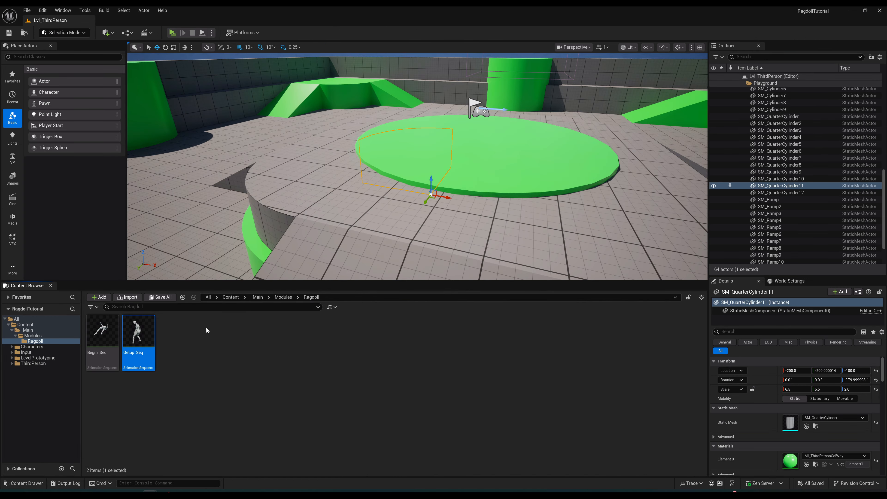
# Enable root motion on the Begin_Seq animation and save it.
pyautogui.doubleClick(101, 332)
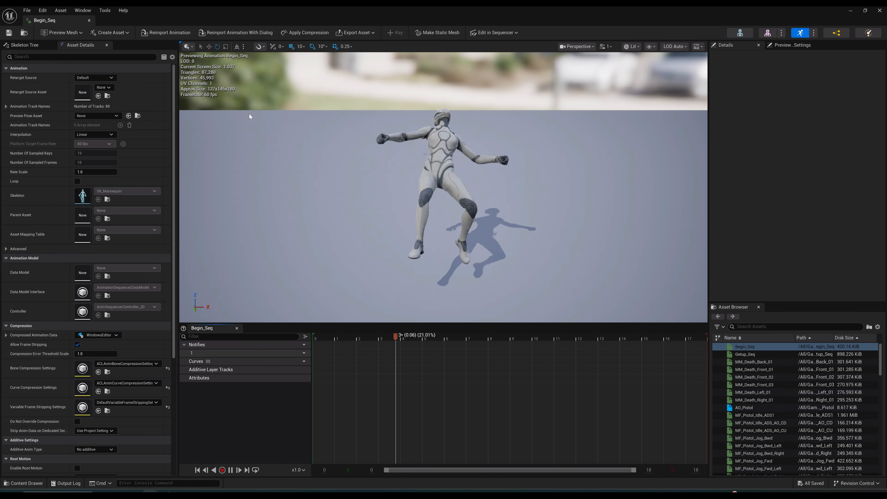
pyautogui.click(121, 57)
pyautogui.write('roo')
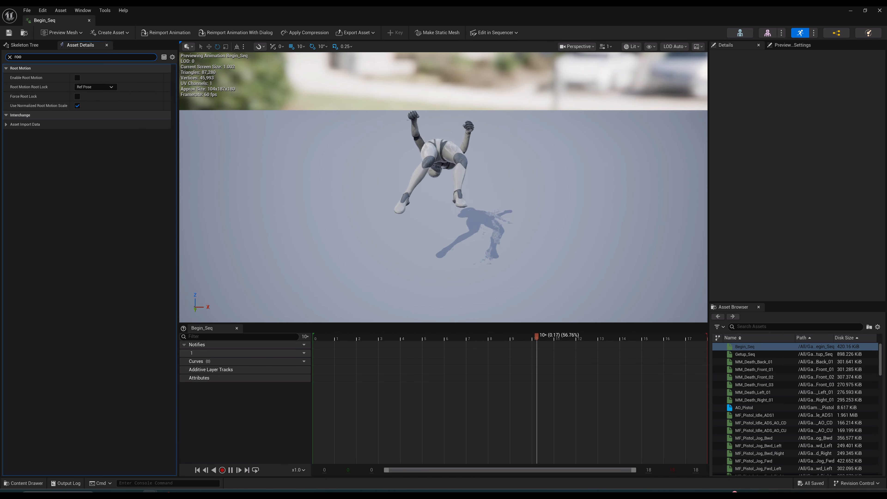
pyautogui.click(78, 79)
pyautogui.doubleClick(287, 9)
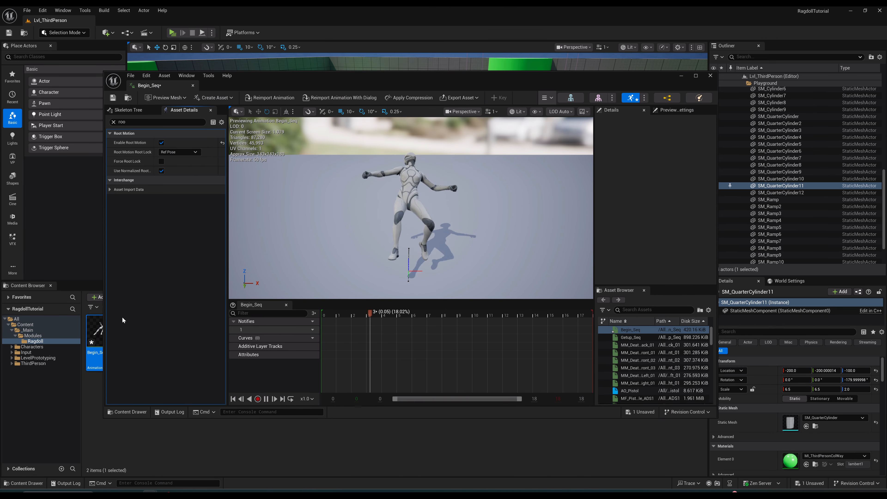
pyautogui.hotkey('ctrl', 's')
# Enable root motion on the Getup_Seq animation, save it, and minimize the animation editor.
pyautogui.moveTo(252, 75); pyautogui.dragTo(347, 62)
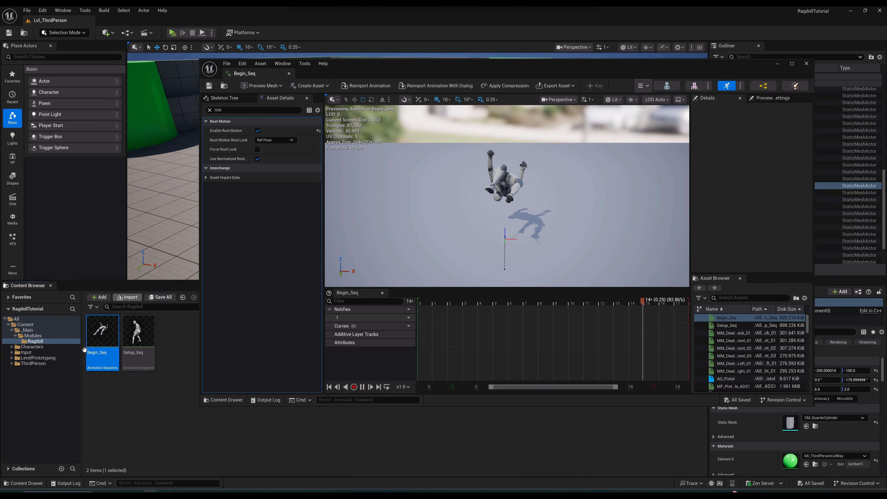
pyautogui.doubleClick(138, 332)
pyautogui.click(258, 130)
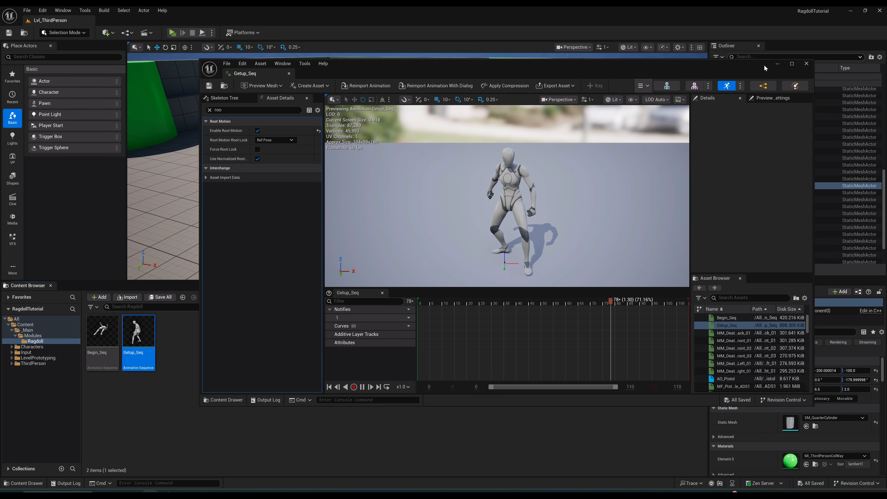
pyautogui.click(777, 64)
pyautogui.click(390, 453)
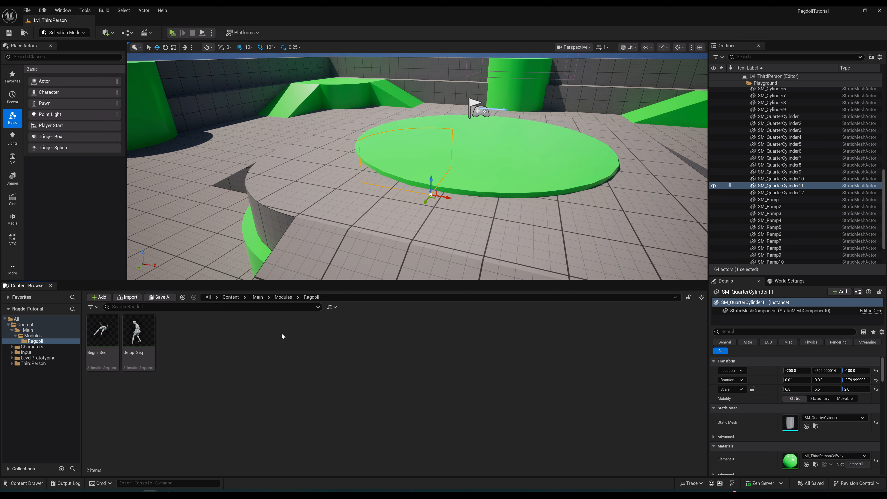
# Create a folder named Animations inside the Ragdoll folder.
pyautogui.rightClick(289, 338)
pyautogui.click(318, 112)
pyautogui.write('Animations')
pyautogui.press('Return')
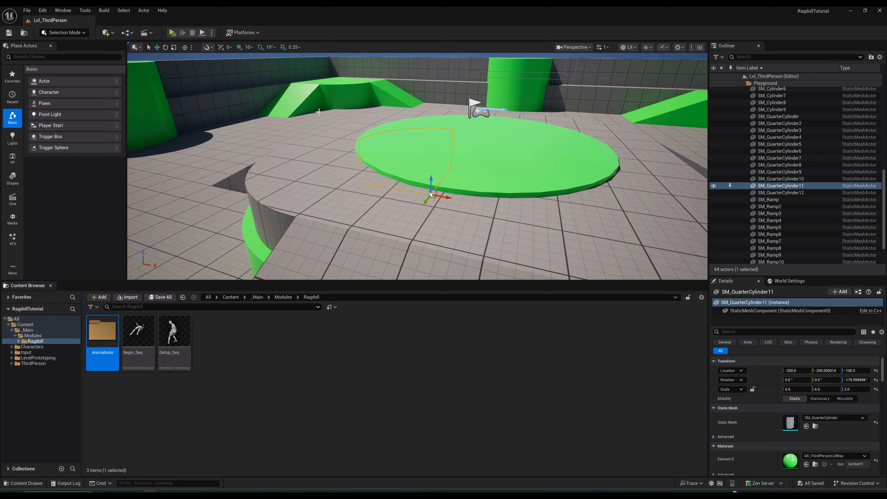
# Move the Begin_Seq and Getup_Seq animations into the Animations folder.
pyautogui.click(174, 332)
pyautogui.keyDown('ctrl'); pyautogui.click(143, 336); pyautogui.keyUp('ctrl')
pyautogui.moveTo(143, 335); pyautogui.dragTo(112, 339)
pyautogui.click(143, 354)
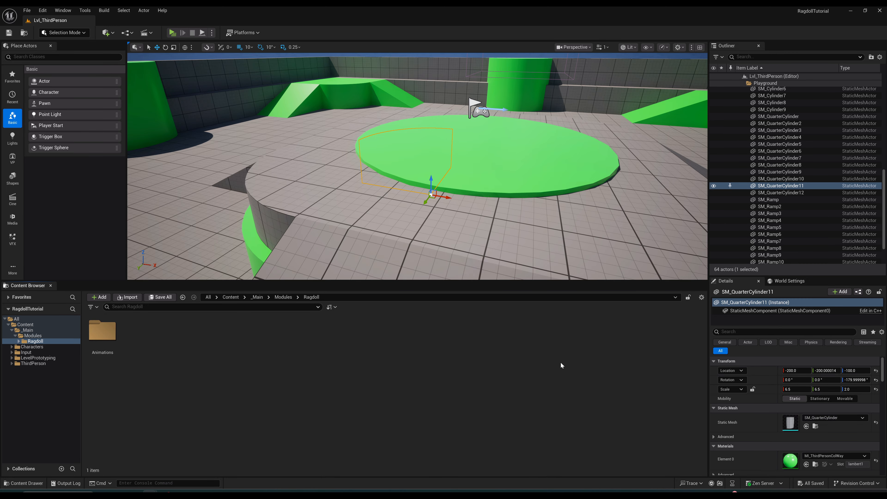
# Create a Blueprint Interface named BPI_Ragdoll in the Ragdoll folder and open it.
pyautogui.rightClick(404, 356)
pyautogui.moveTo(440, 204)
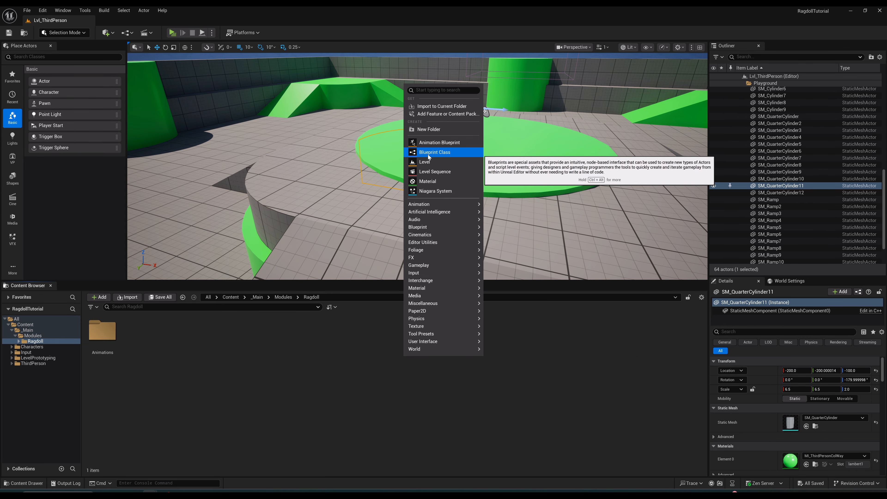
pyautogui.moveTo(431, 228)
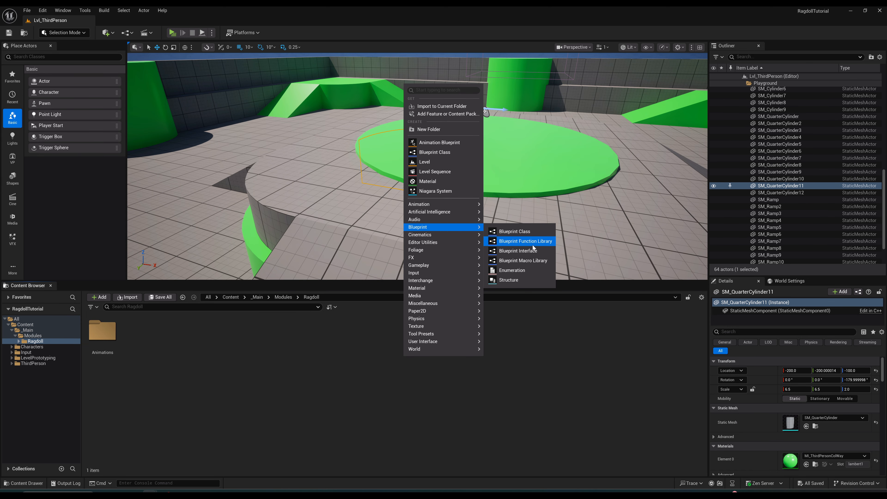
pyautogui.click(531, 251)
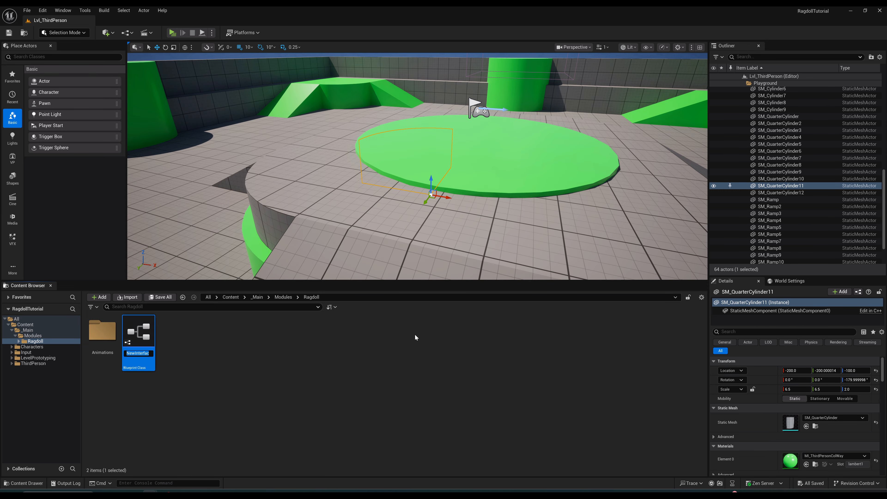
pyautogui.write('BPI_Ragdoll')
pyautogui.press('Return')
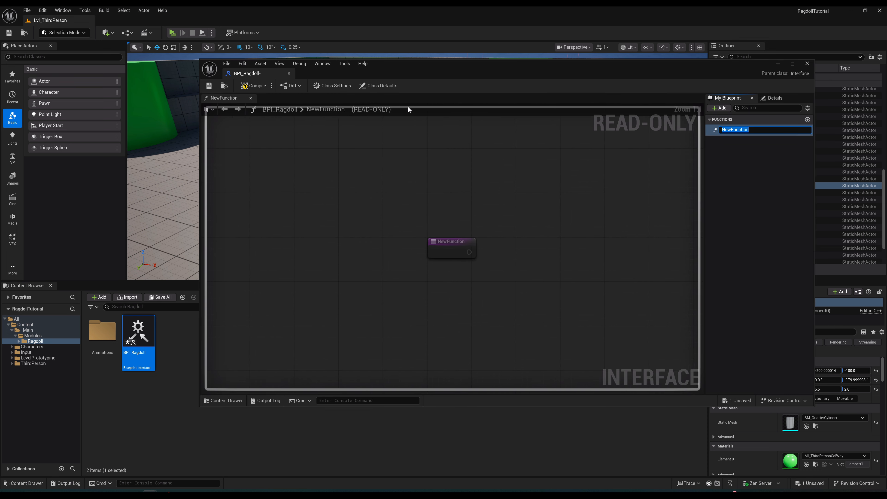
# Maximize the interface editor and name its default function I_BPC_ReturnCharacterRagdoll.
pyautogui.doubleClick(472, 68)
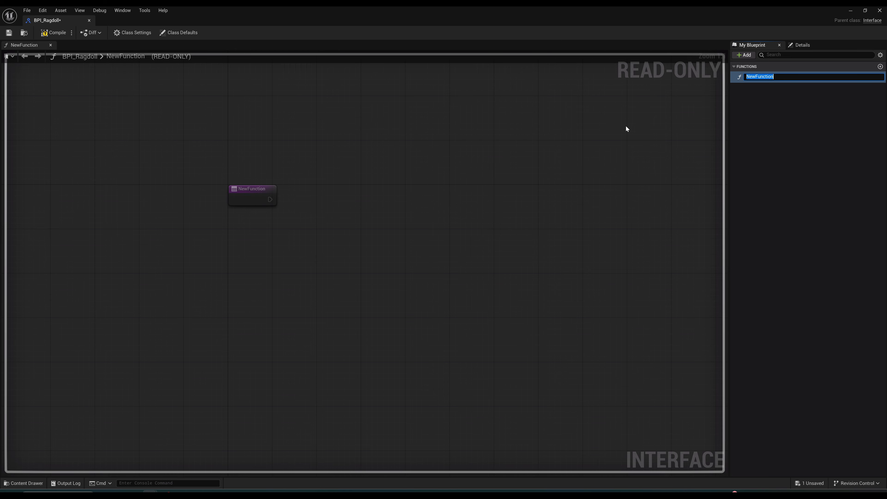
pyautogui.press('BackSpace')
pyautogui.write('I_BPC')
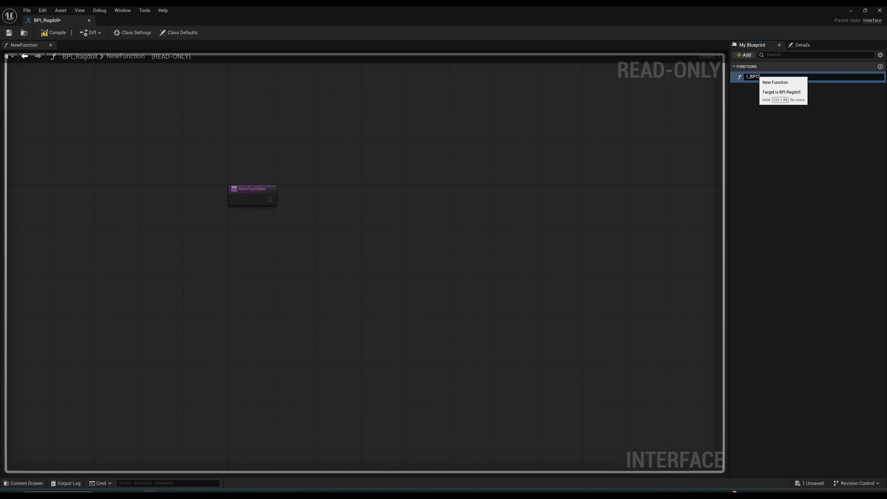
pyautogui.write('_Re')
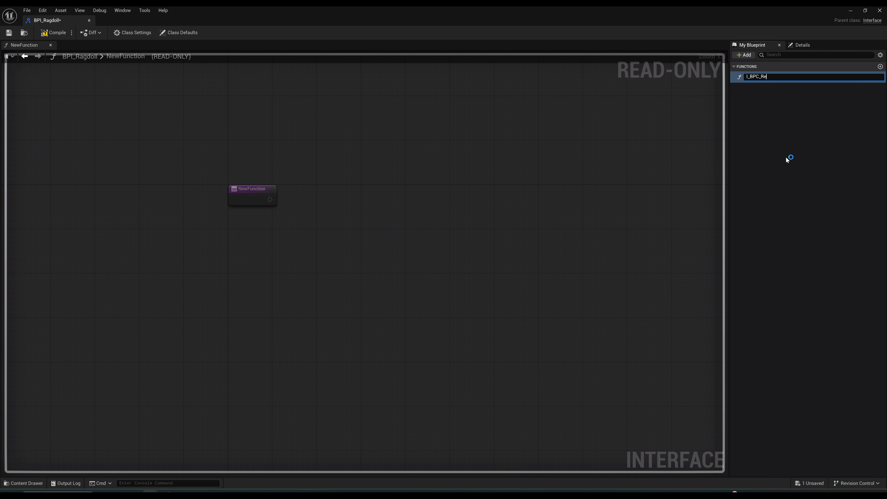
pyautogui.write('turnCharacterRagdoll')
pyautogui.press('Return')
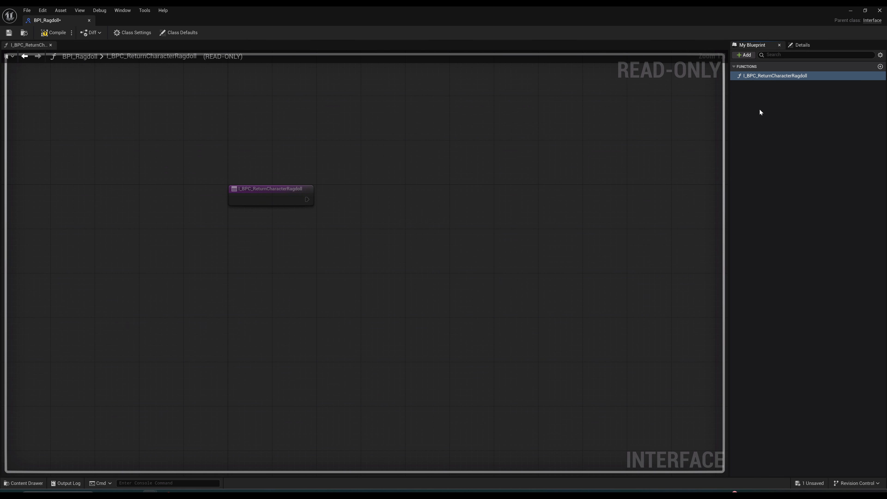
# Compile and save the BPI_Ragdoll interface.
pyautogui.click(677, 159)
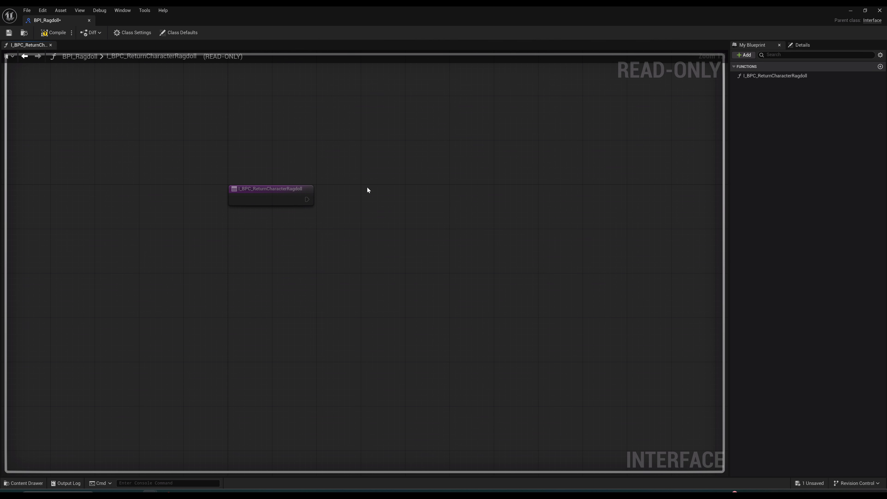
pyautogui.click(761, 74)
pyautogui.click(760, 70)
pyautogui.click(53, 33)
pyautogui.click(9, 32)
pyautogui.moveTo(321, 15); pyautogui.dragTo(638, 380)
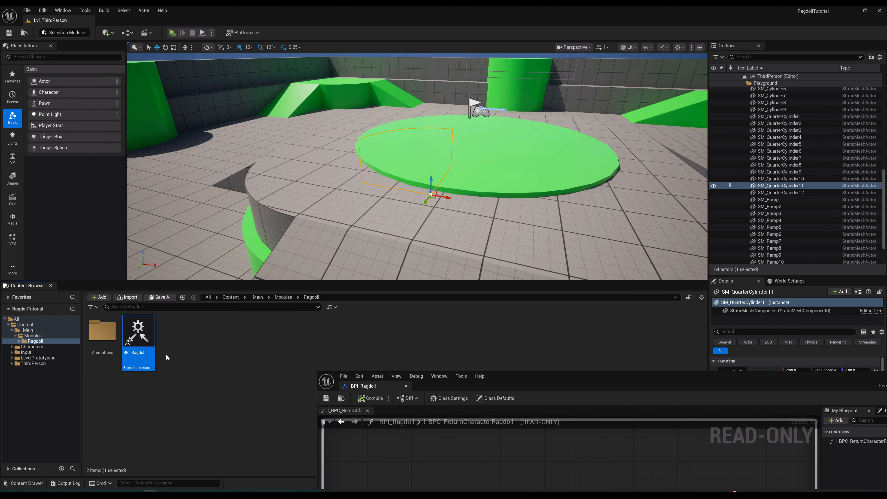
pyautogui.doubleClick(508, 379)
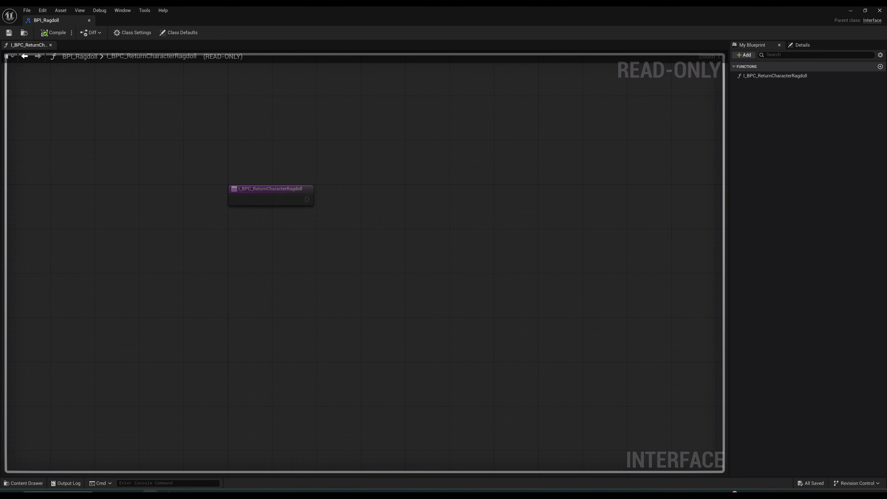
pyautogui.click(764, 75)
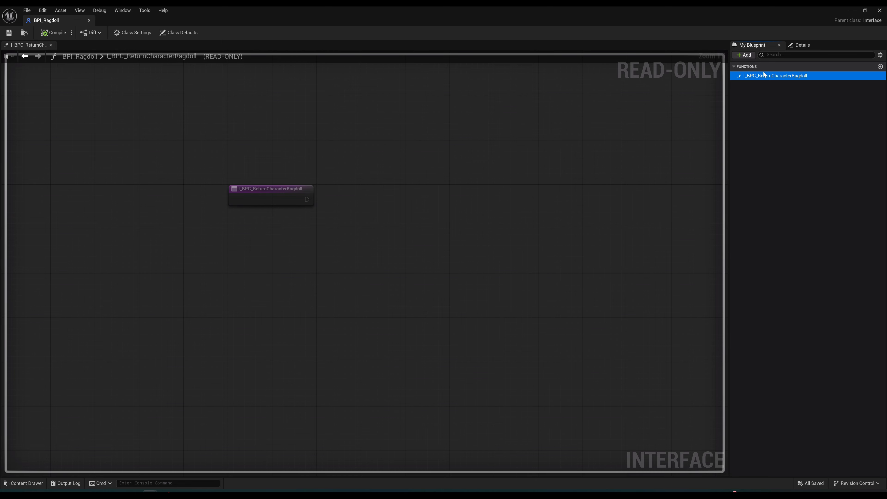
pyautogui.click(743, 56)
pyautogui.click(754, 81)
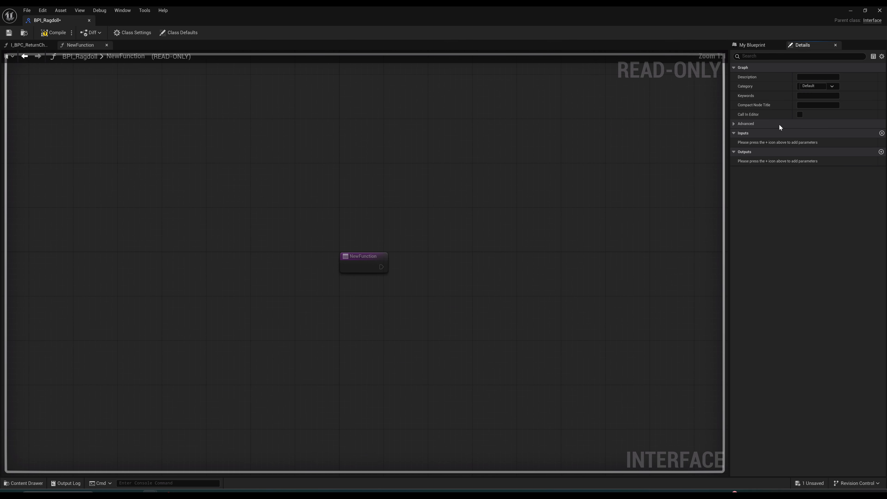
pyautogui.click(33, 45)
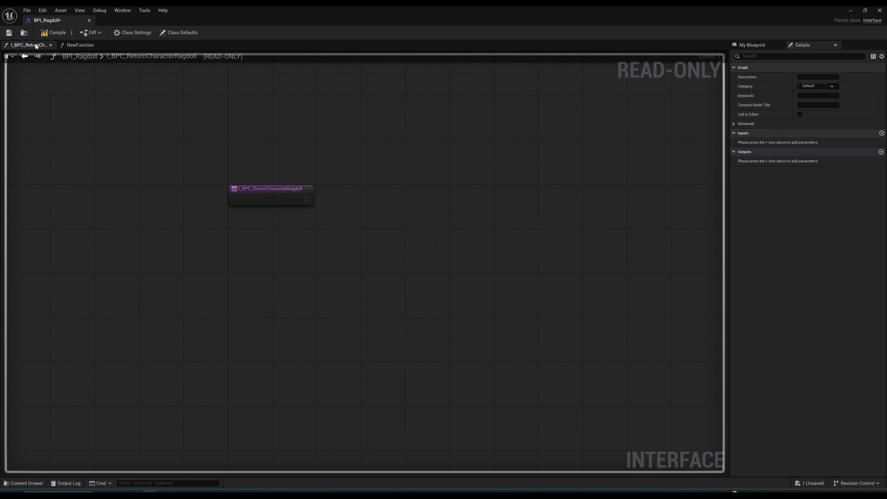
pyautogui.click(752, 44)
pyautogui.doubleClick(762, 77)
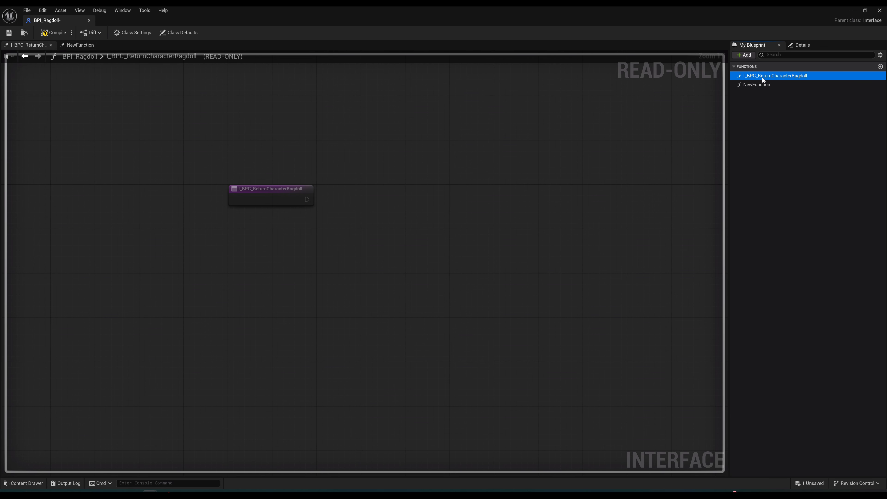
pyautogui.doubleClick(761, 87)
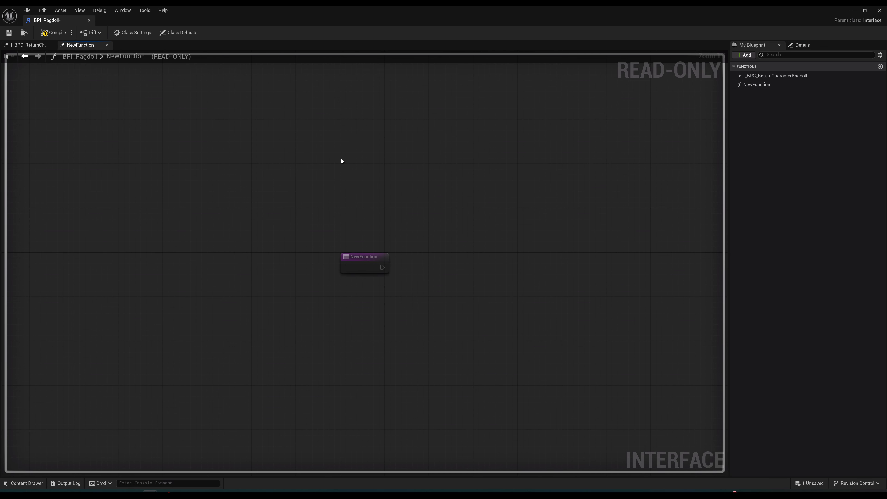
pyautogui.click(764, 85)
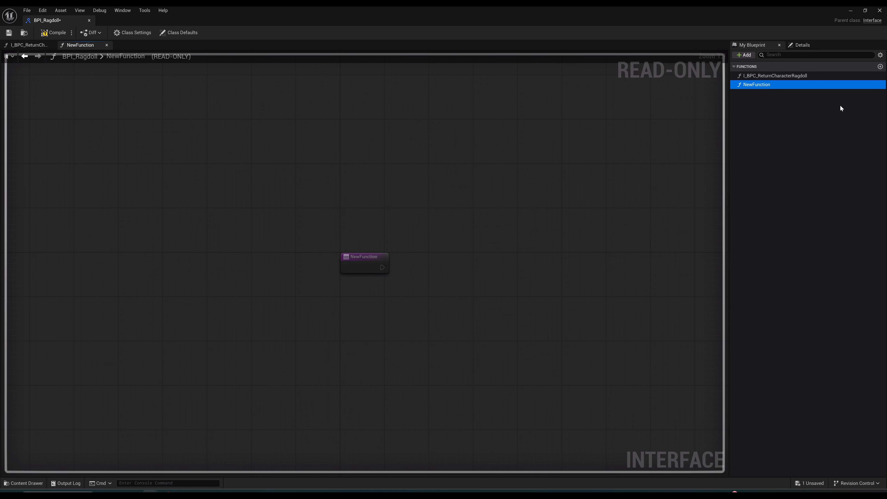
pyautogui.press('Delete')
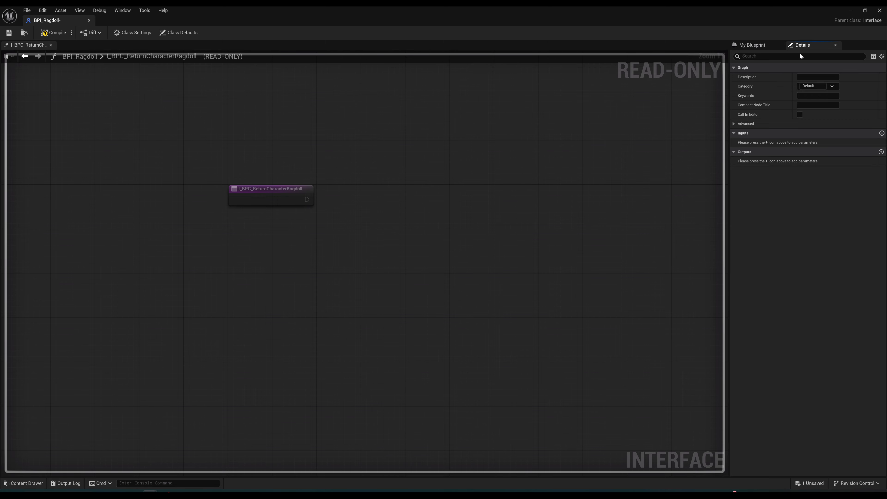
# Dock the Details panel beneath the My Blueprint panel so both are shown together.
pyautogui.moveTo(801, 45); pyautogui.dragTo(795, 409)
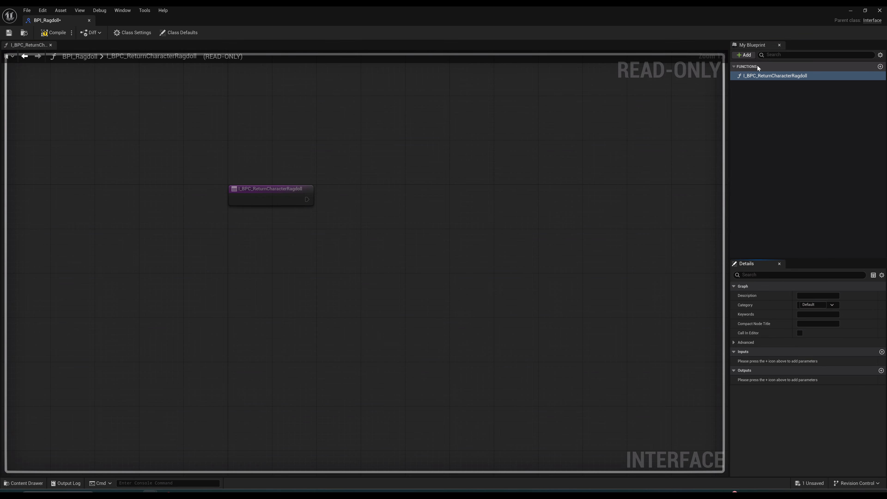